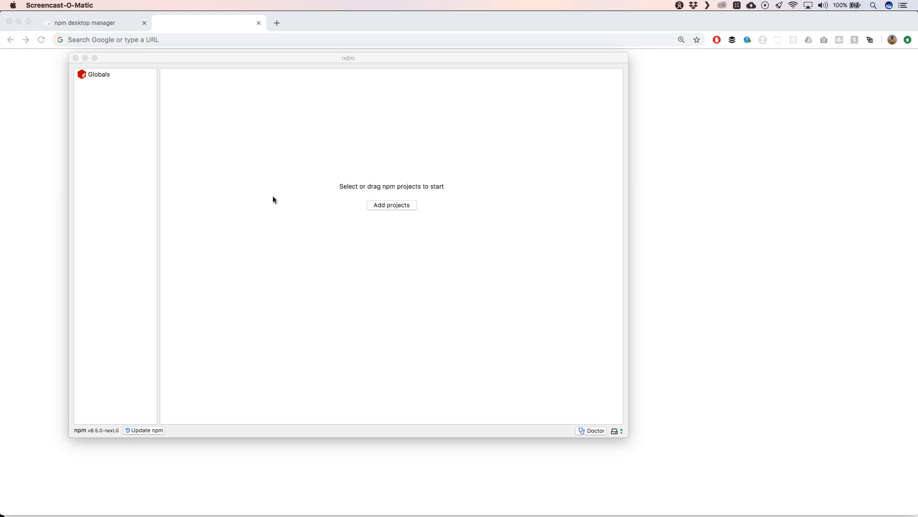
# - Search the global packages' installer for "yeoman" and install yeoman-generator globally
pyautogui.click(102, 76)
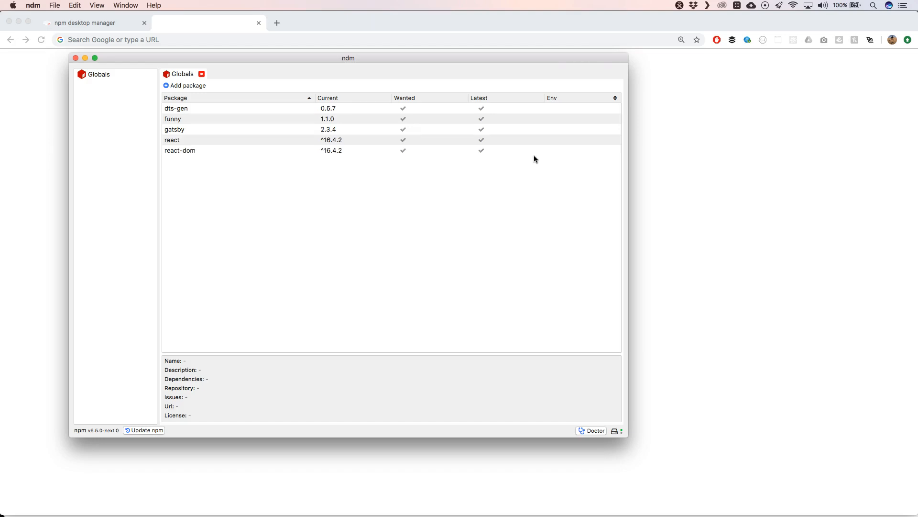
pyautogui.click(202, 85)
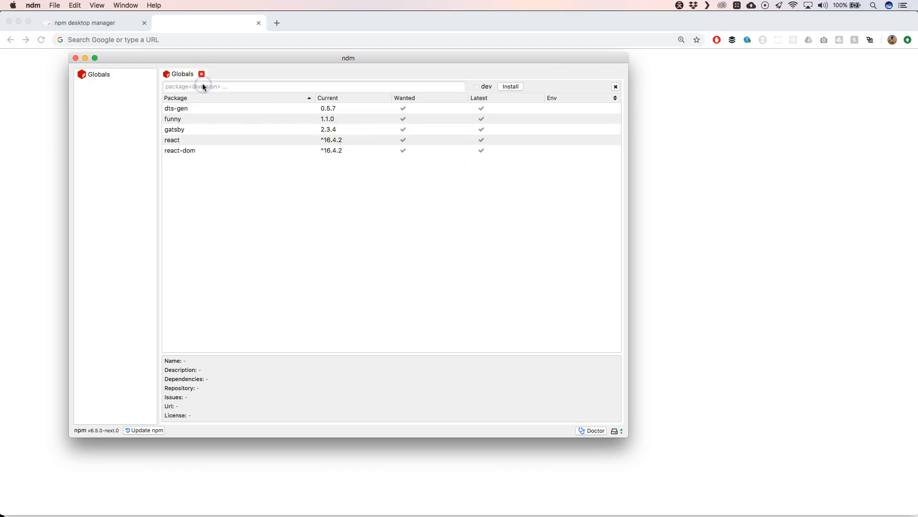
pyautogui.click(194, 85)
pyautogui.write('yeoman')
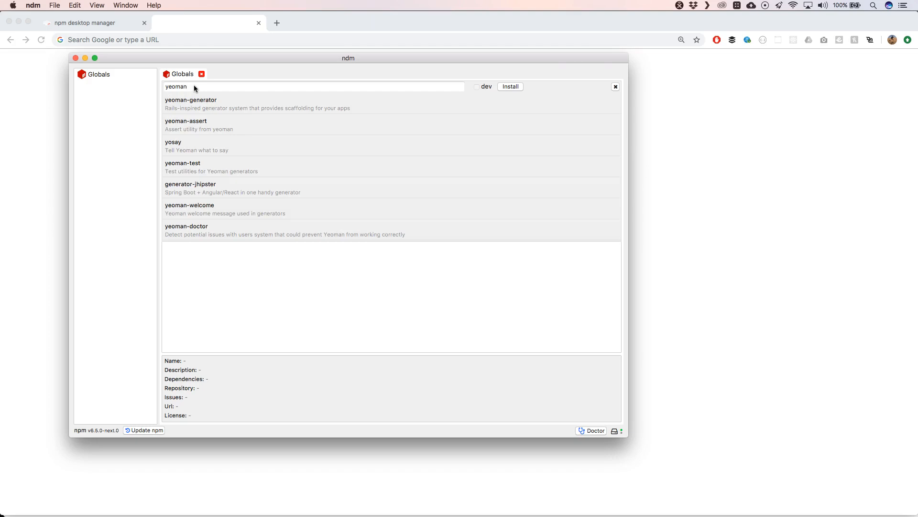
pyautogui.click(190, 106)
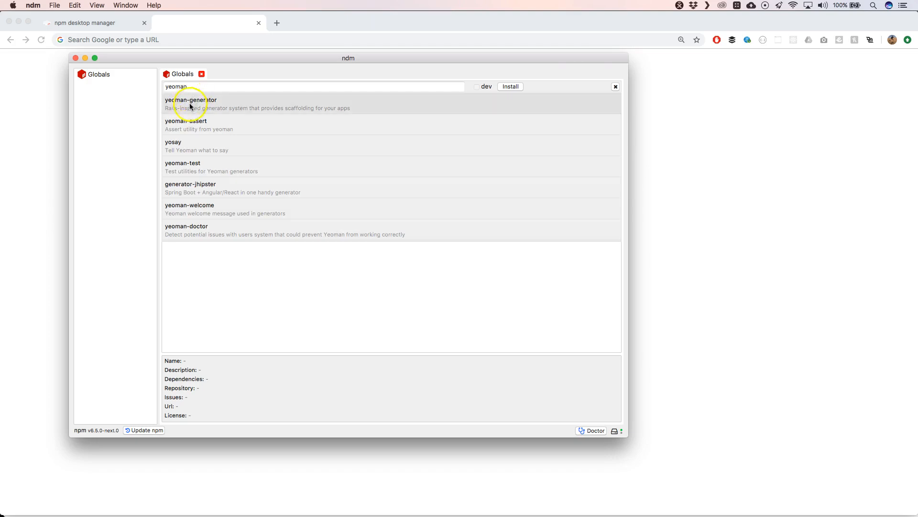
pyautogui.click(203, 106)
pyautogui.click(210, 106)
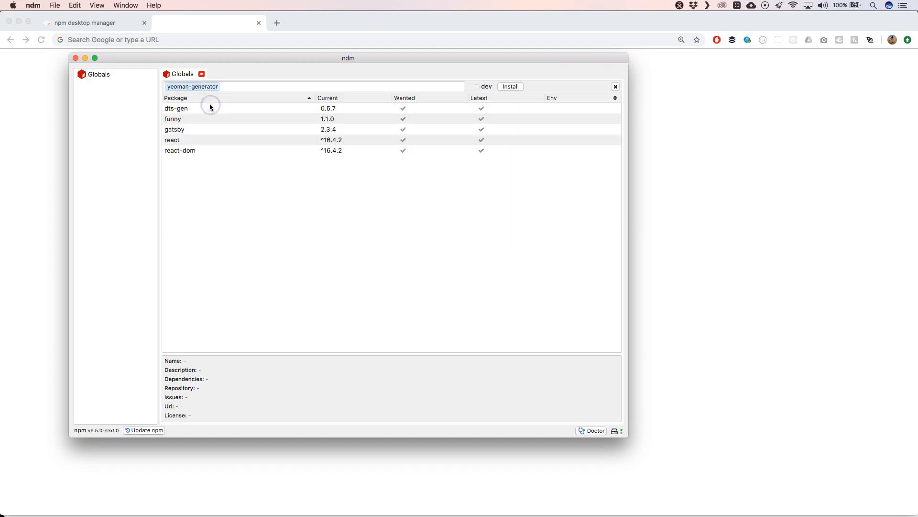
pyautogui.click(511, 87)
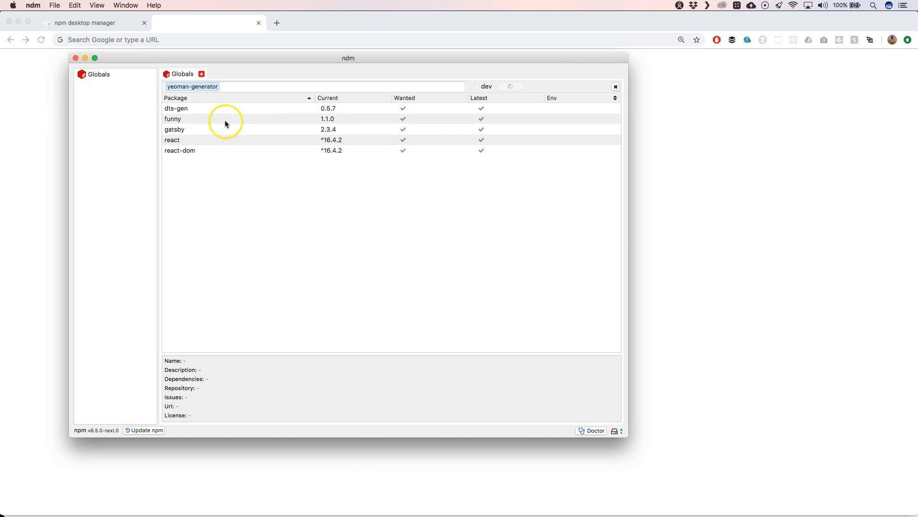
# - Uninstall the funny package from the global packages
pyautogui.click(194, 120)
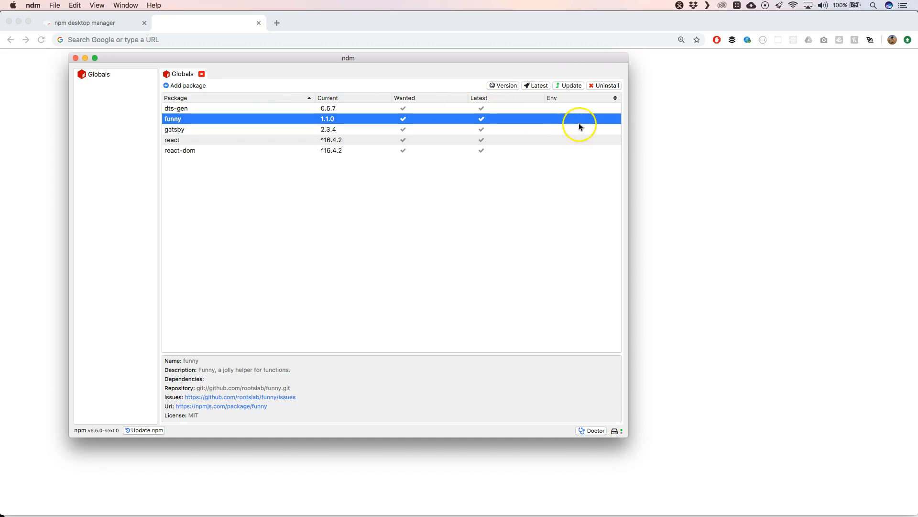
pyautogui.click(605, 86)
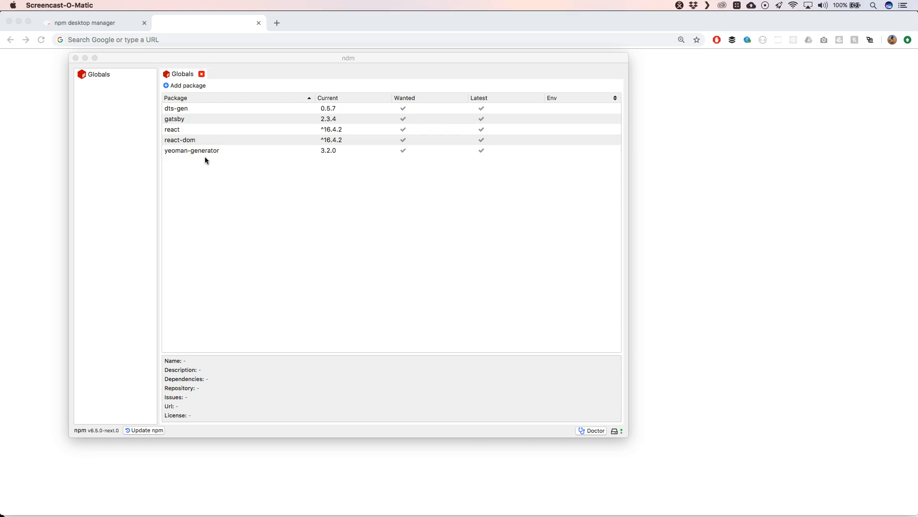
# - Check which versions of the global dts-gen package can be installed, and close the Globals view
pyautogui.click(185, 109)
pyautogui.click(195, 110)
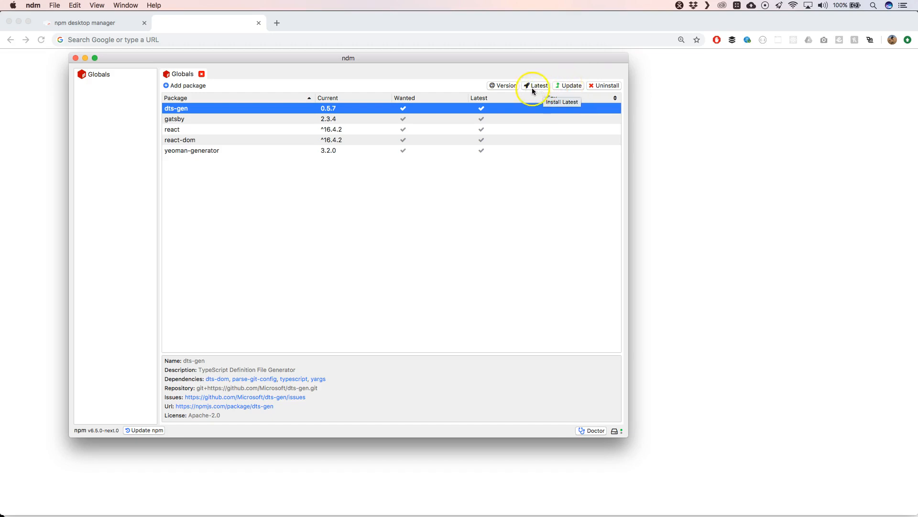
pyautogui.click(502, 88)
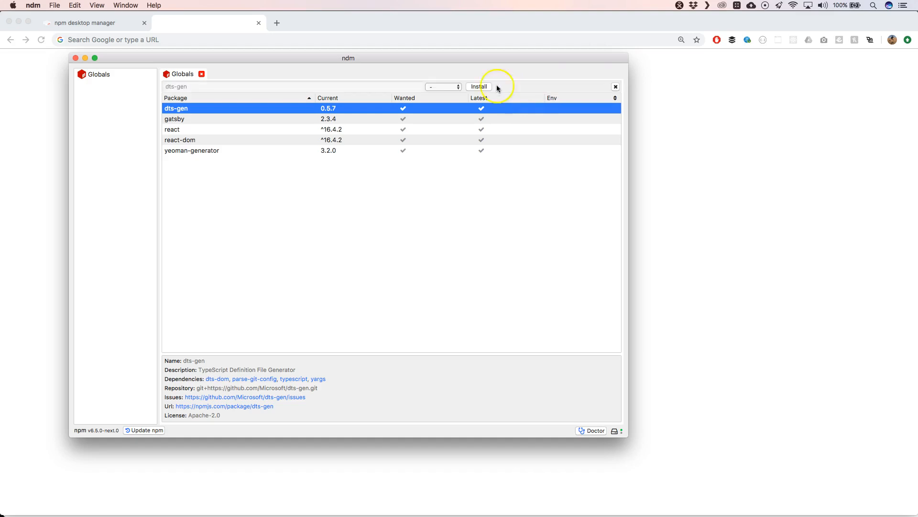
pyautogui.click(460, 87)
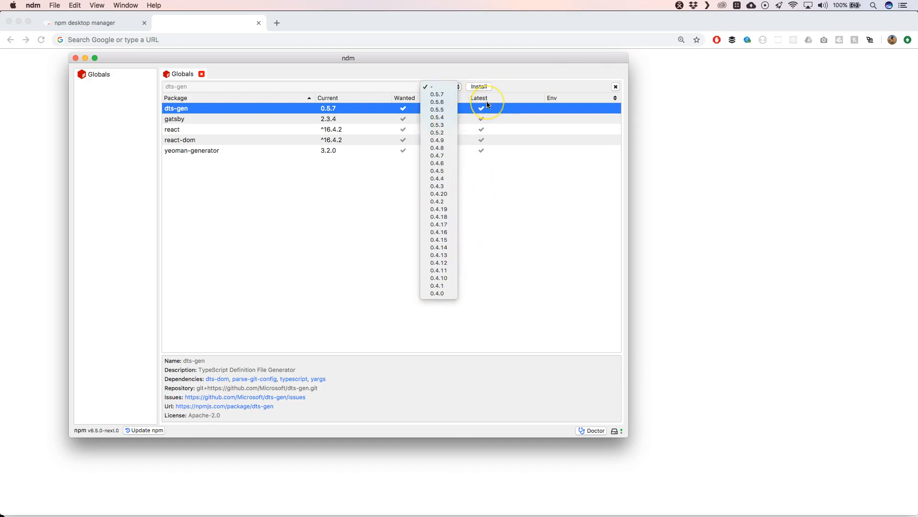
pyautogui.click(484, 203)
pyautogui.click(333, 217)
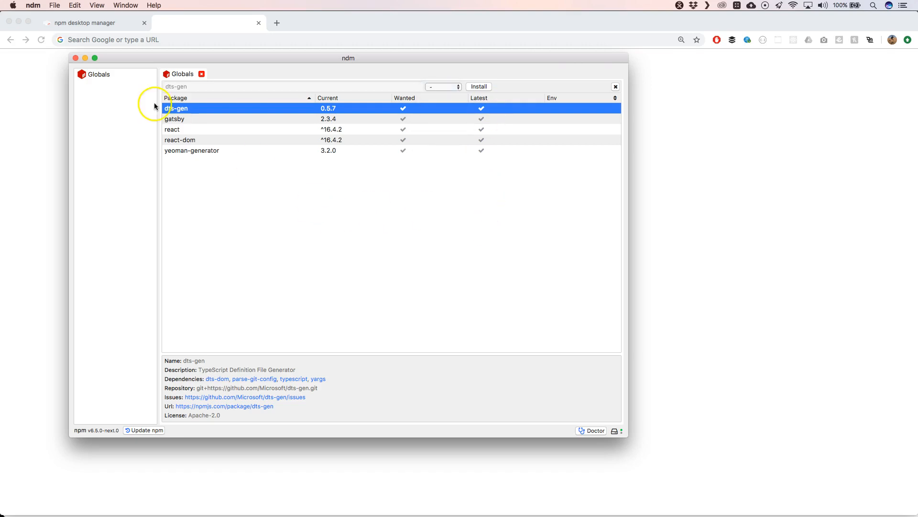
pyautogui.click(201, 75)
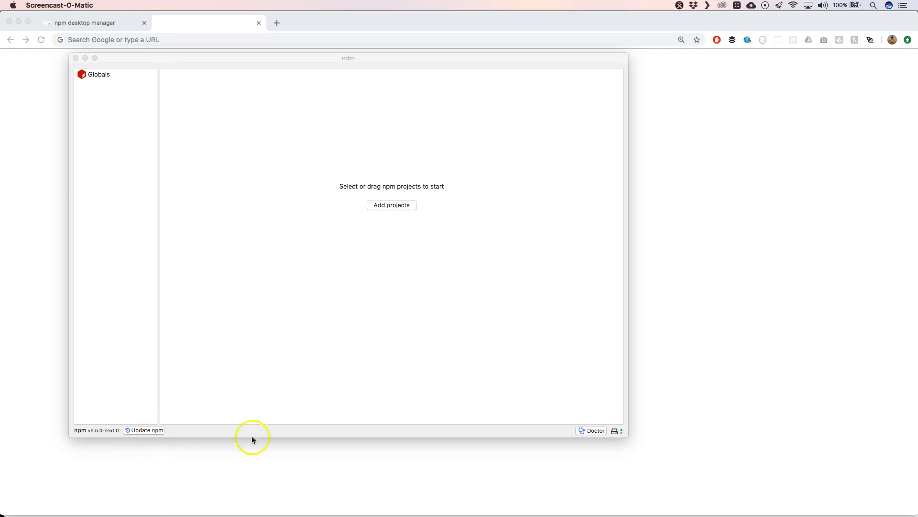
# - Run the npm Doctor check on the environment and close its report
pyautogui.click(590, 432)
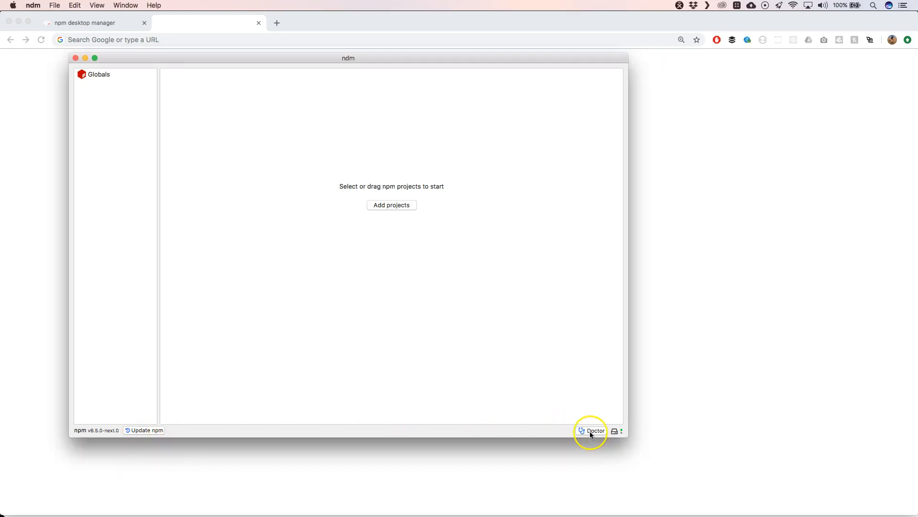
pyautogui.click(591, 432)
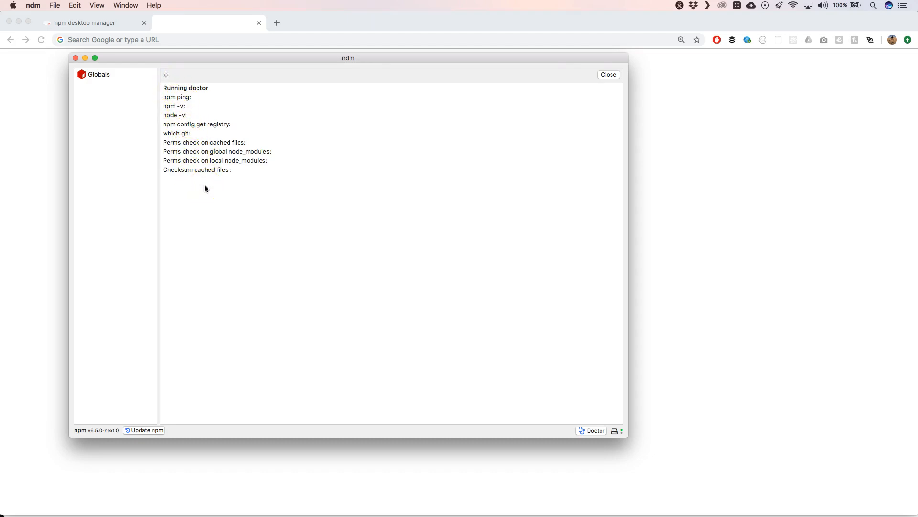
pyautogui.click(604, 75)
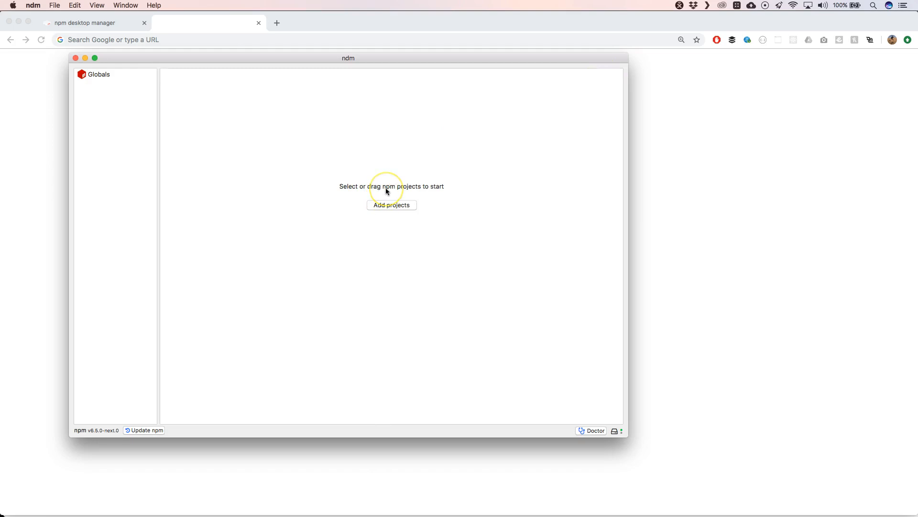
# - Add the monorepo folder from typewithme as a project and close its package view
pyautogui.click(396, 218)
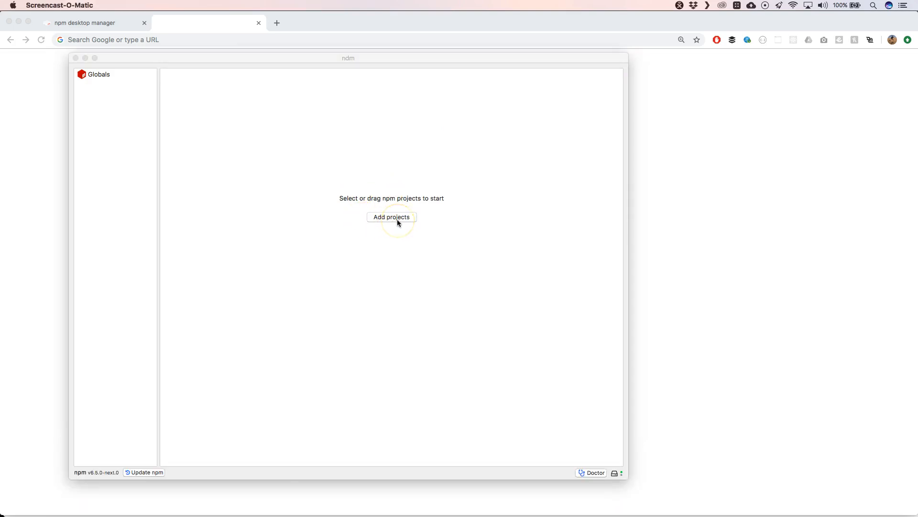
pyautogui.click(395, 220)
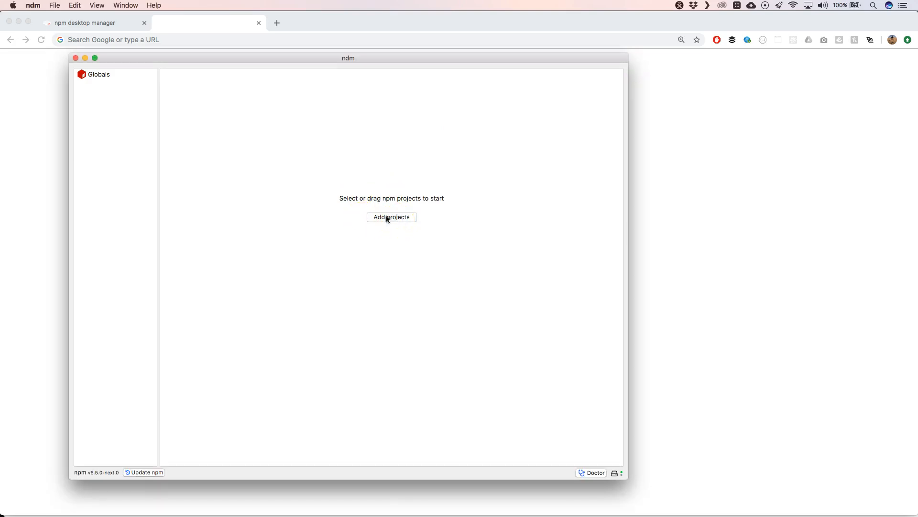
pyautogui.click(387, 219)
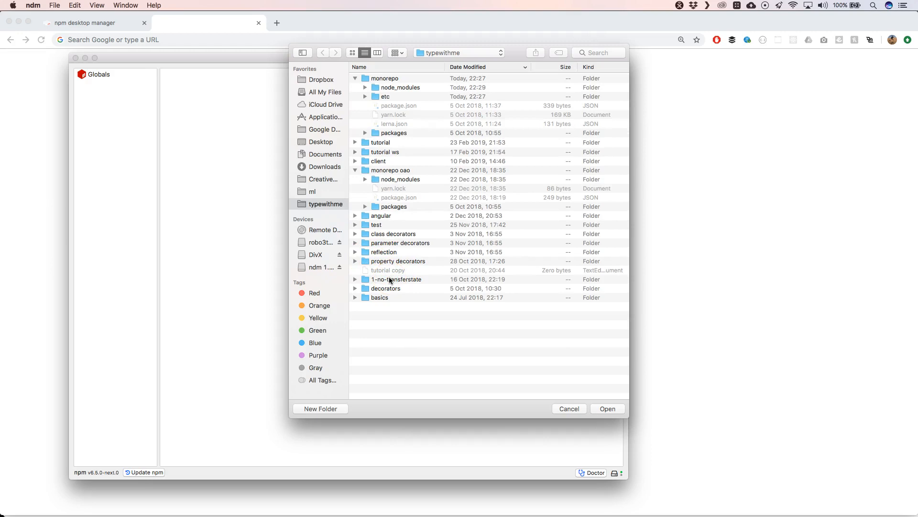
pyautogui.click(385, 80)
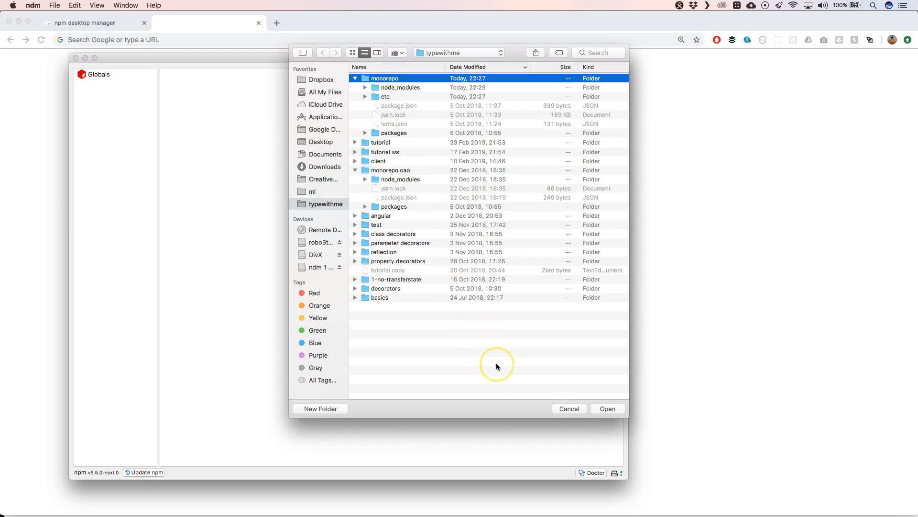
pyautogui.click(606, 408)
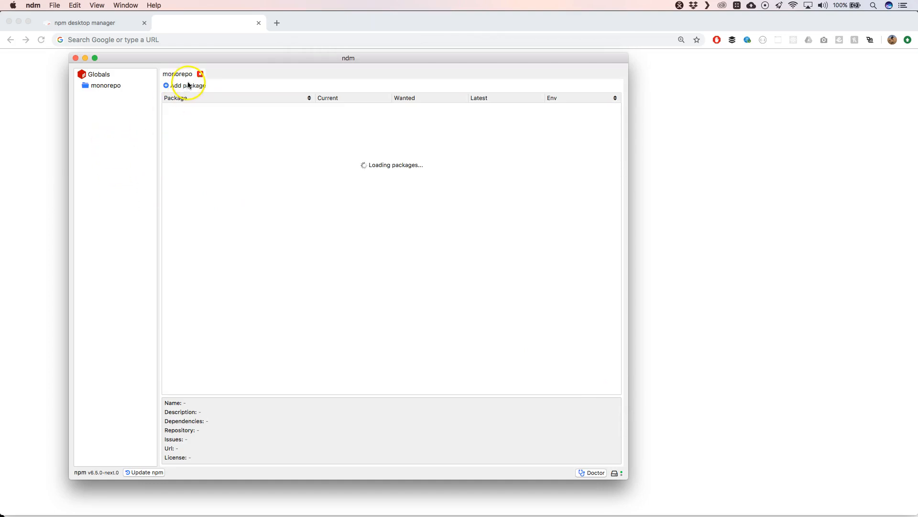
pyautogui.click(200, 74)
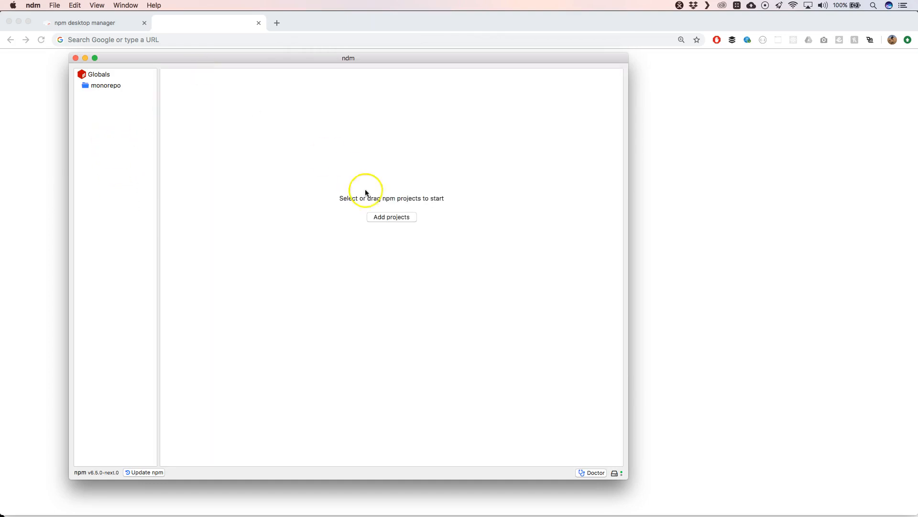
# - Add the tojest folder inside typewithme's angular folder as another project
pyautogui.click(381, 217)
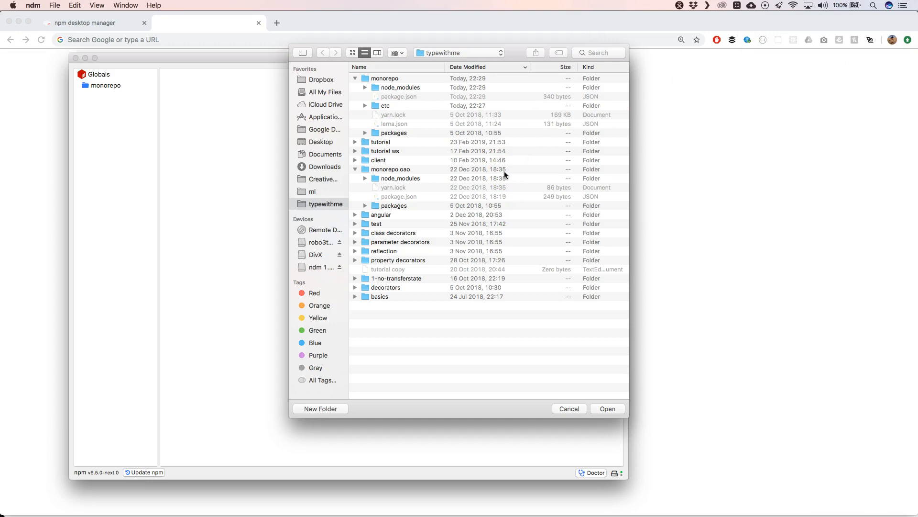
pyautogui.click(355, 215)
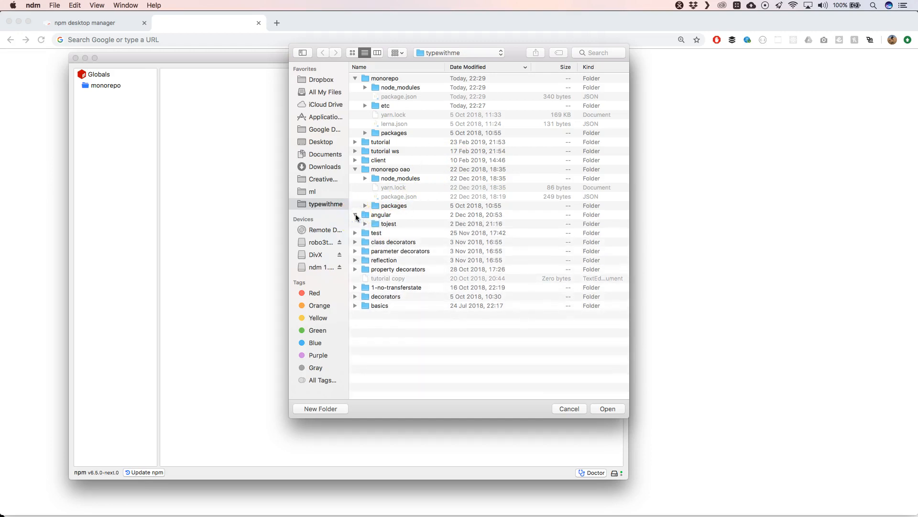
pyautogui.click(356, 215)
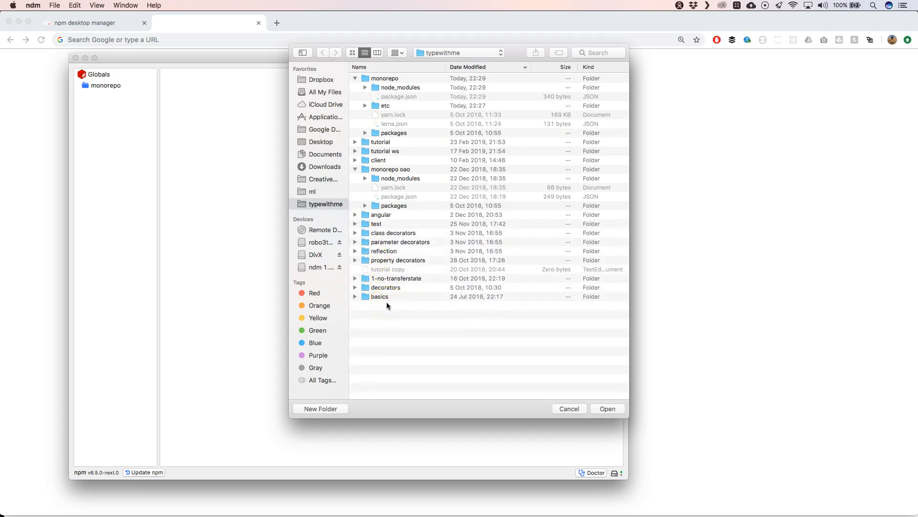
pyautogui.click(356, 215)
pyautogui.click(366, 223)
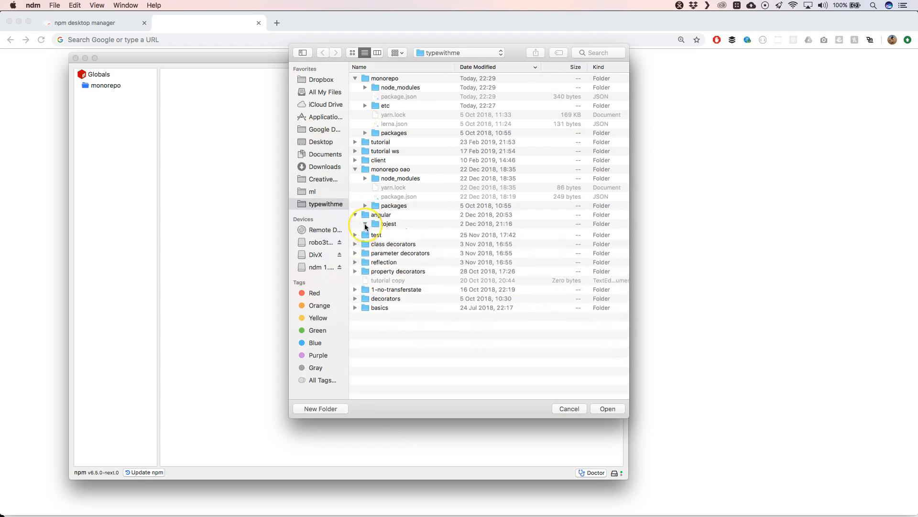
pyautogui.click(389, 226)
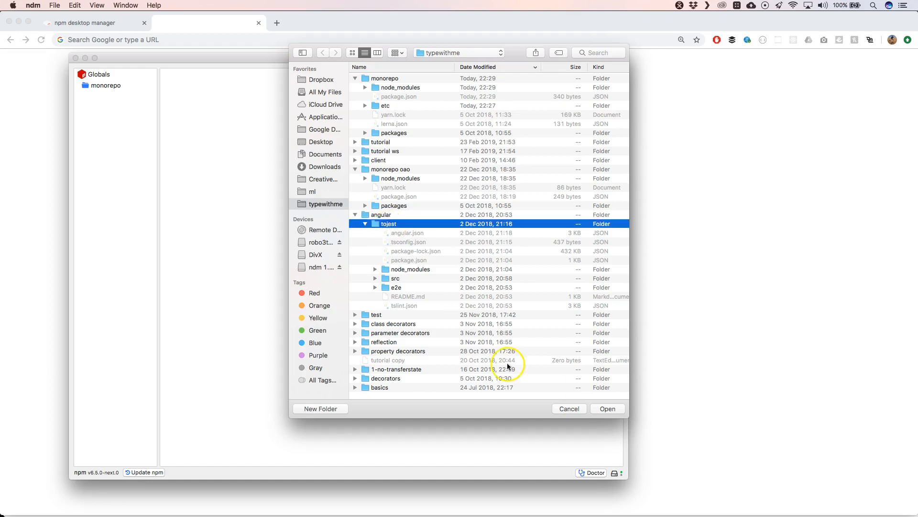
pyautogui.click(612, 408)
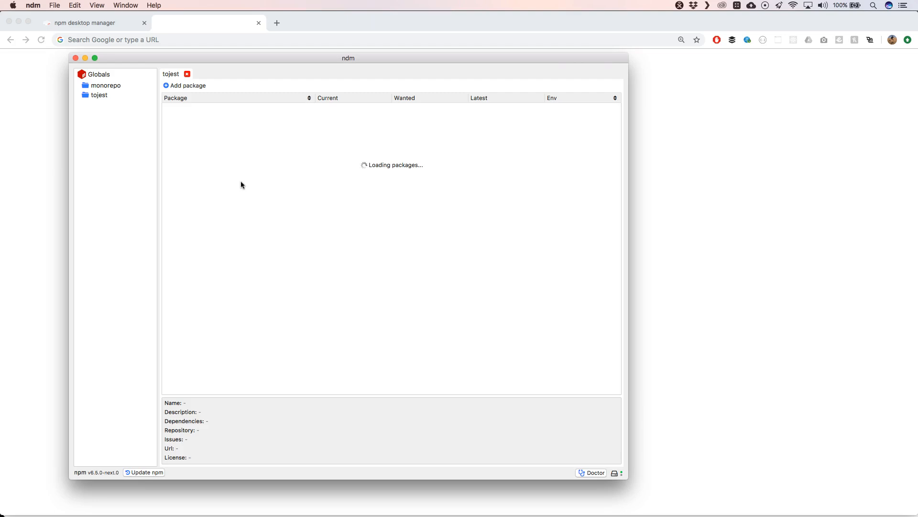
# - Install the latest version of the lerna package in the monorepo project
pyautogui.click(104, 98)
pyautogui.click(108, 87)
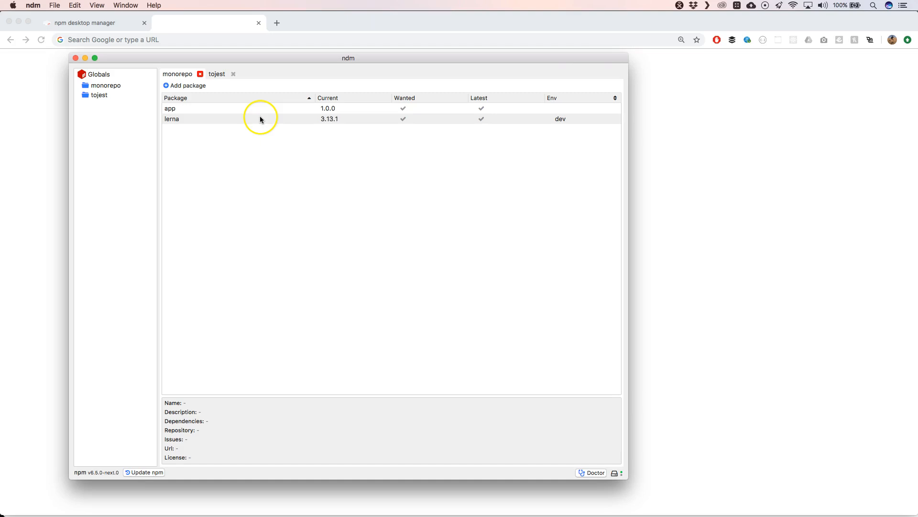
pyautogui.click(263, 124)
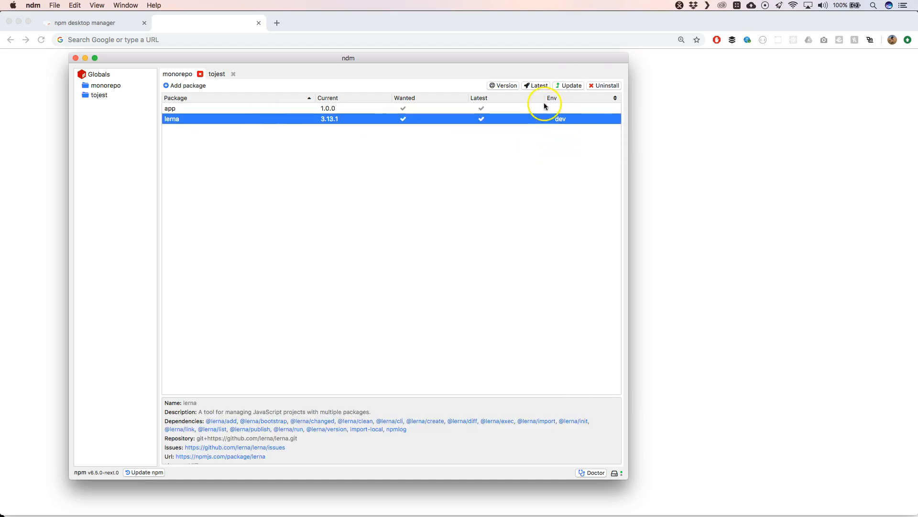
pyautogui.click(533, 83)
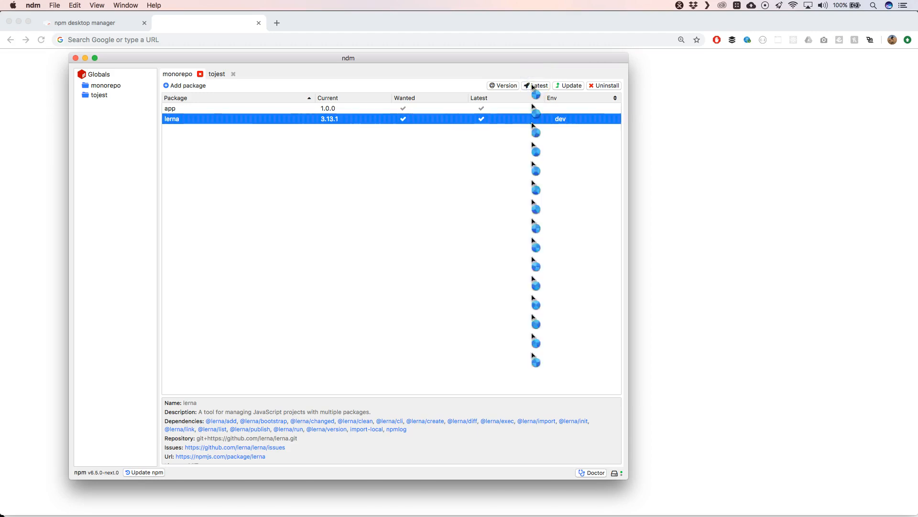
pyautogui.click(421, 191)
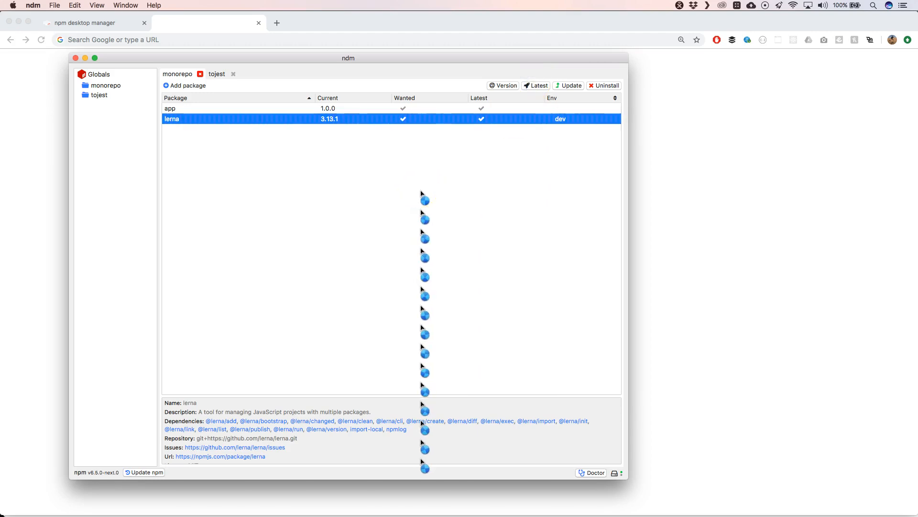